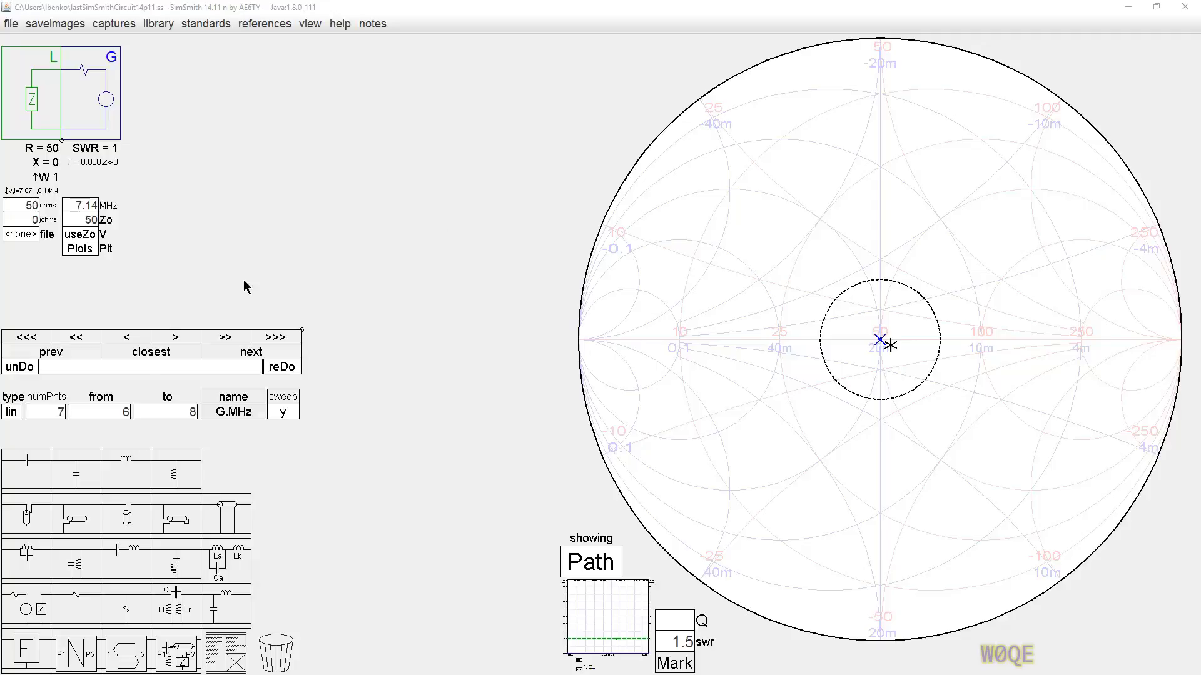
Place a 445.8 pF series capacitor C1 between the 50-ohm load and generator, giving SWR 2.617.
drag(37, 470, 94, 85)
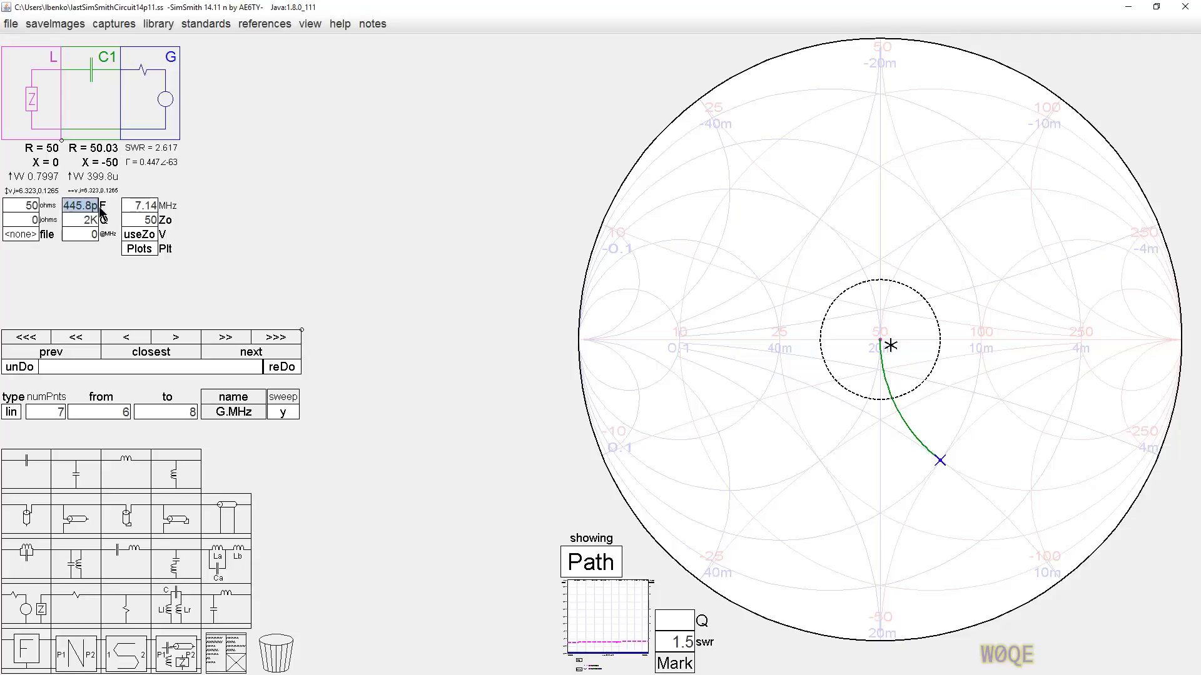
Add a 1.115 µH shunt inductor L1 after C1 for SWR 1.006, then show the frequency sweep.
drag(128, 479, 152, 88)
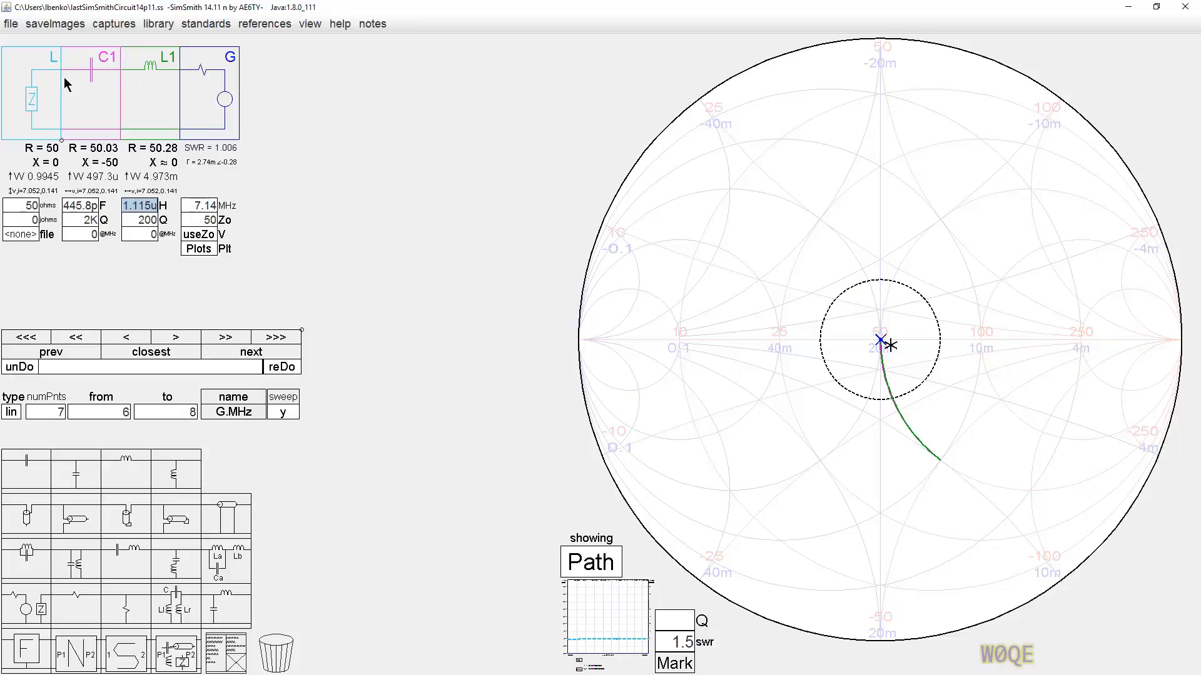
click(598, 568)
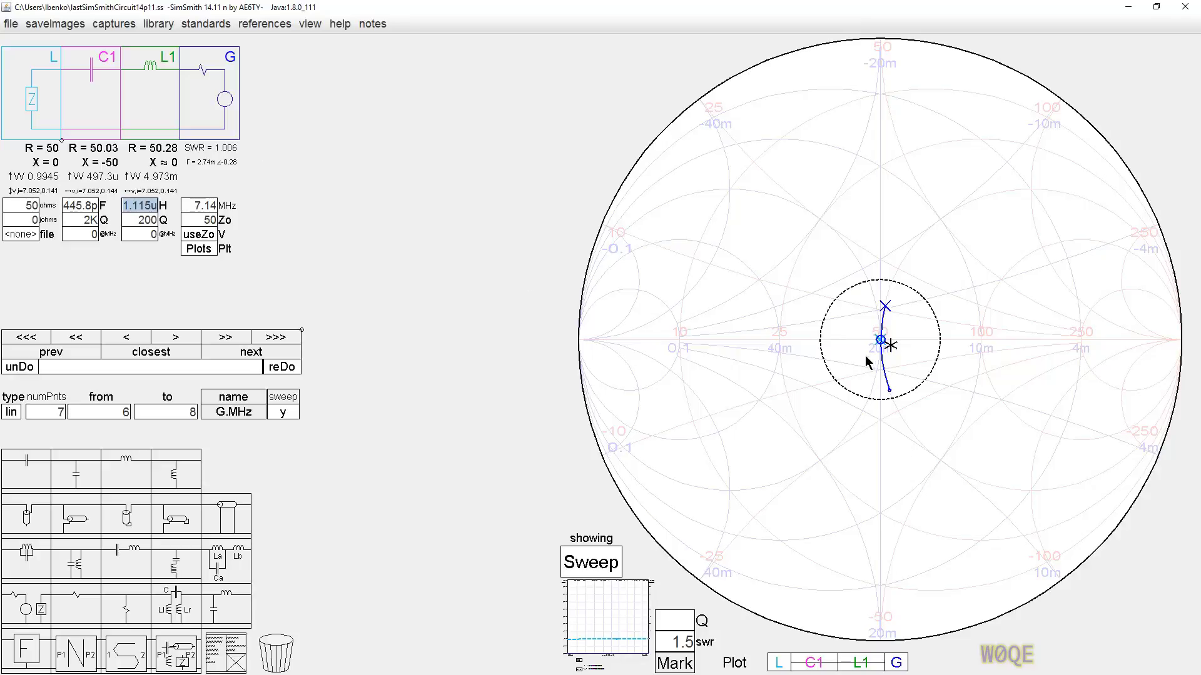
Zoom into the chart centre and mark the 7 MHz sweep point, reading SWR 1.040, Z = 50.3−j1.95.
scroll(866, 361, up, 10)
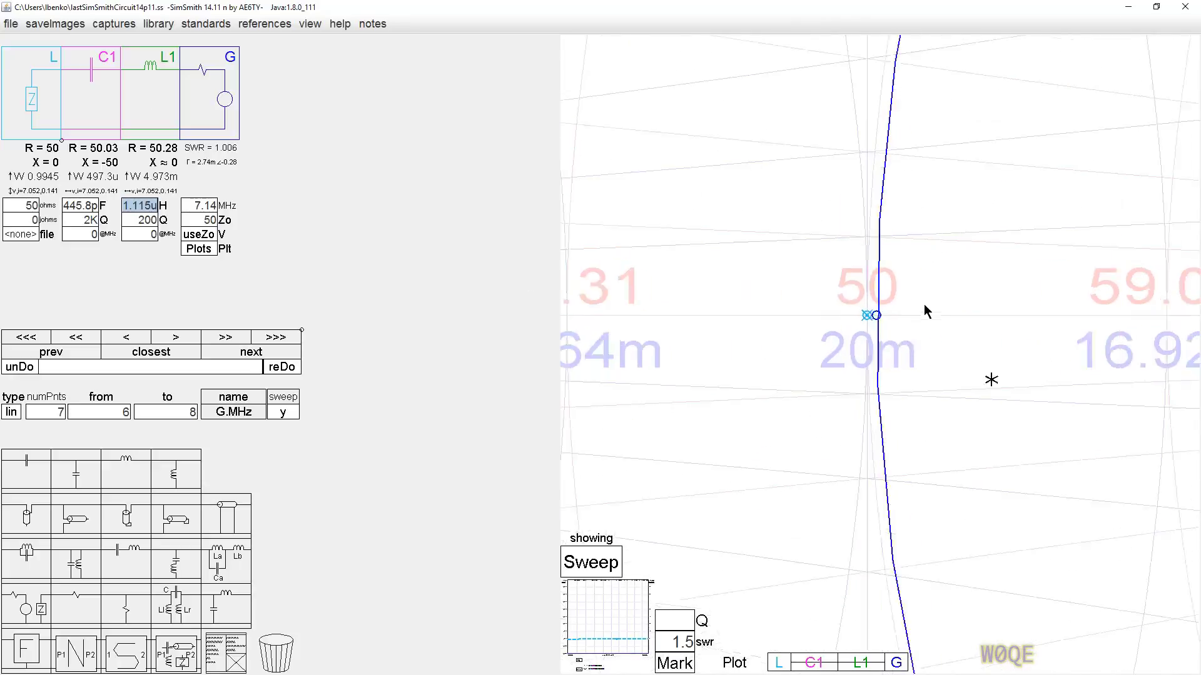
scroll(926, 311, up, 2)
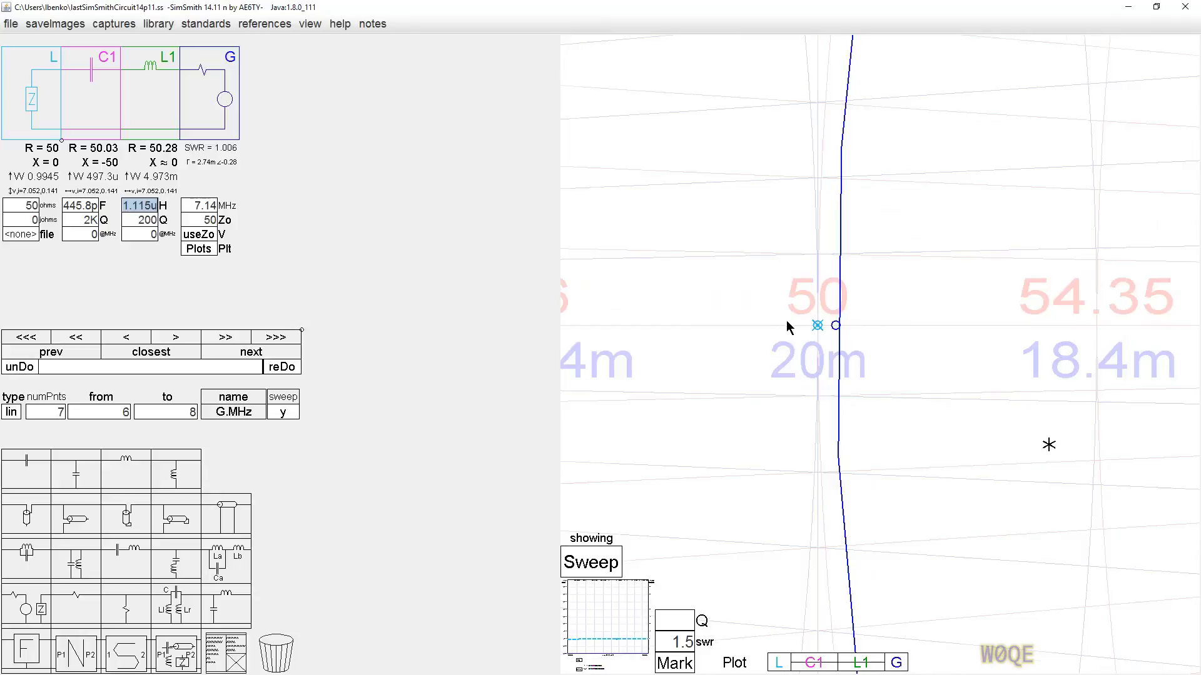
scroll(786, 326, up, 1)
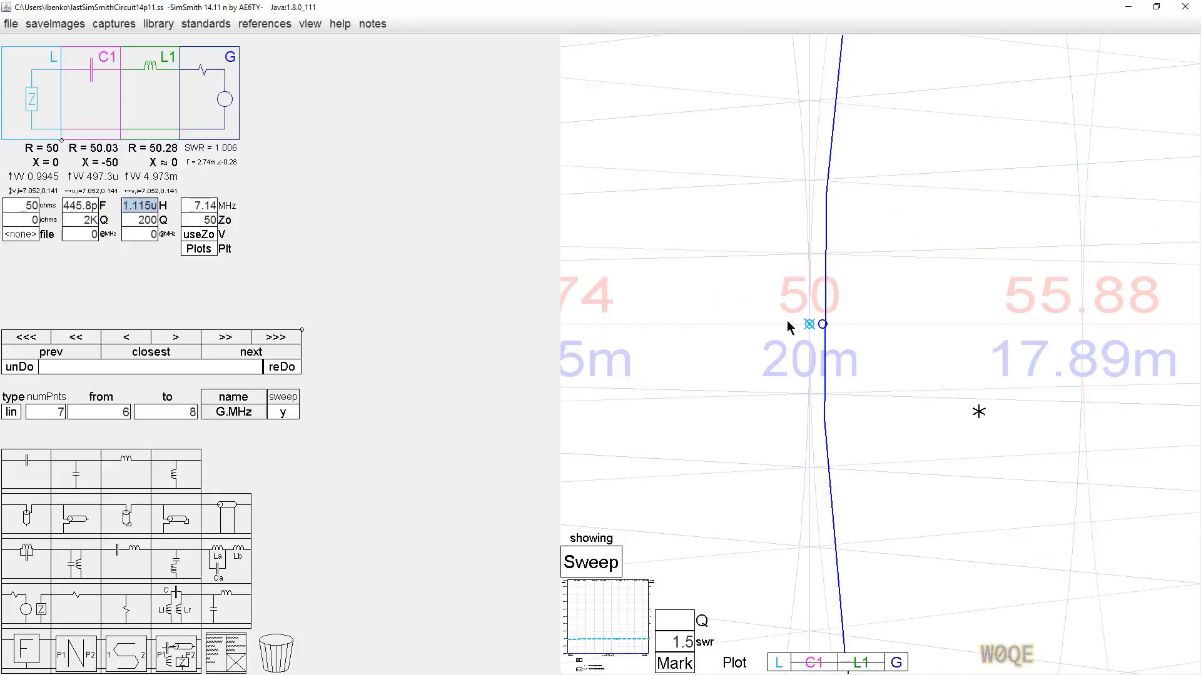
click(823, 324)
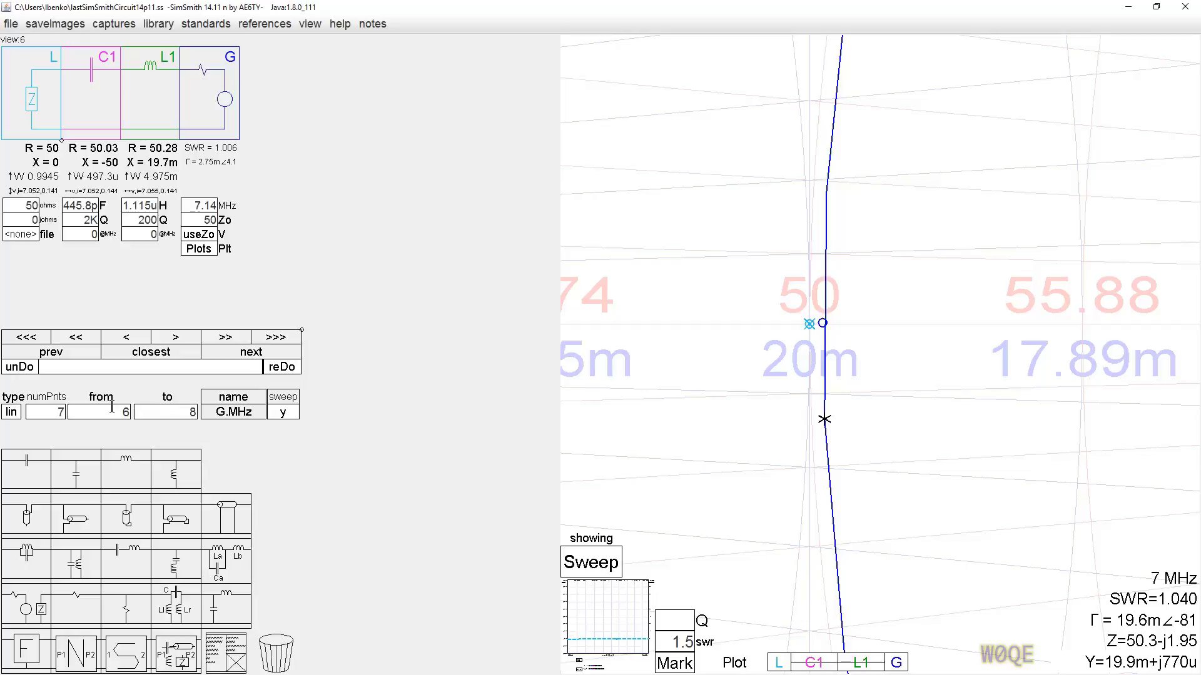
click(50, 414)
Set the sweep to 1000 points and mark the 7.141 MHz point, reading SWR 1.005.
text(100)
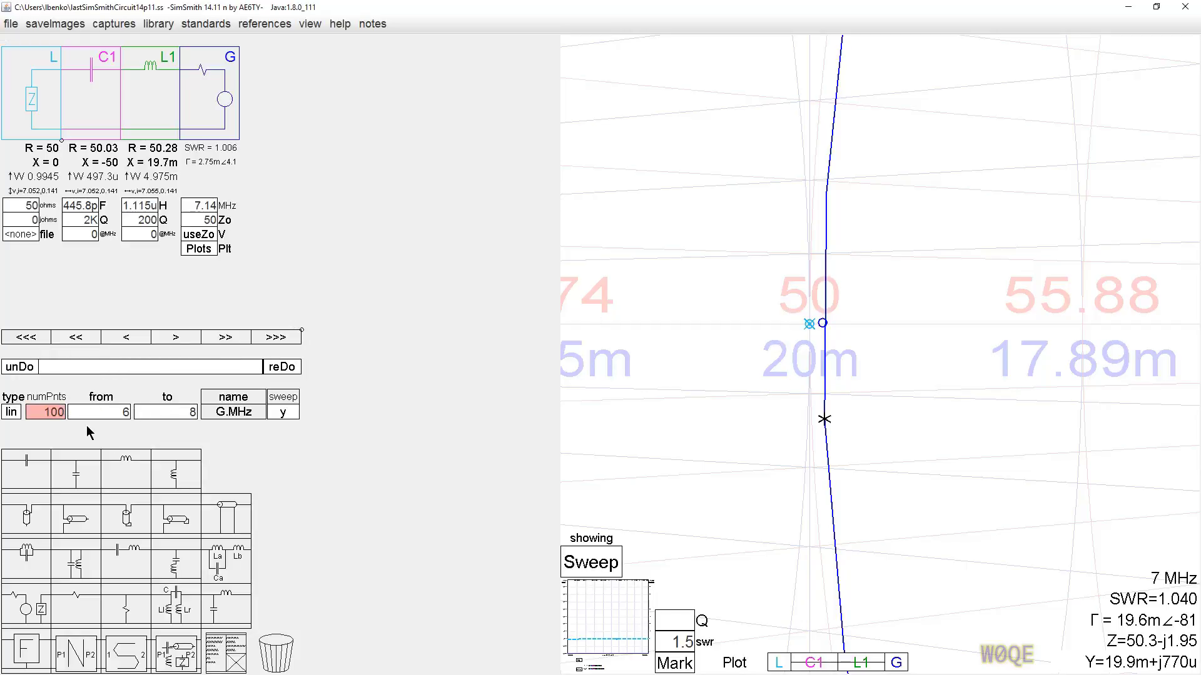
text(0)
key(Return)
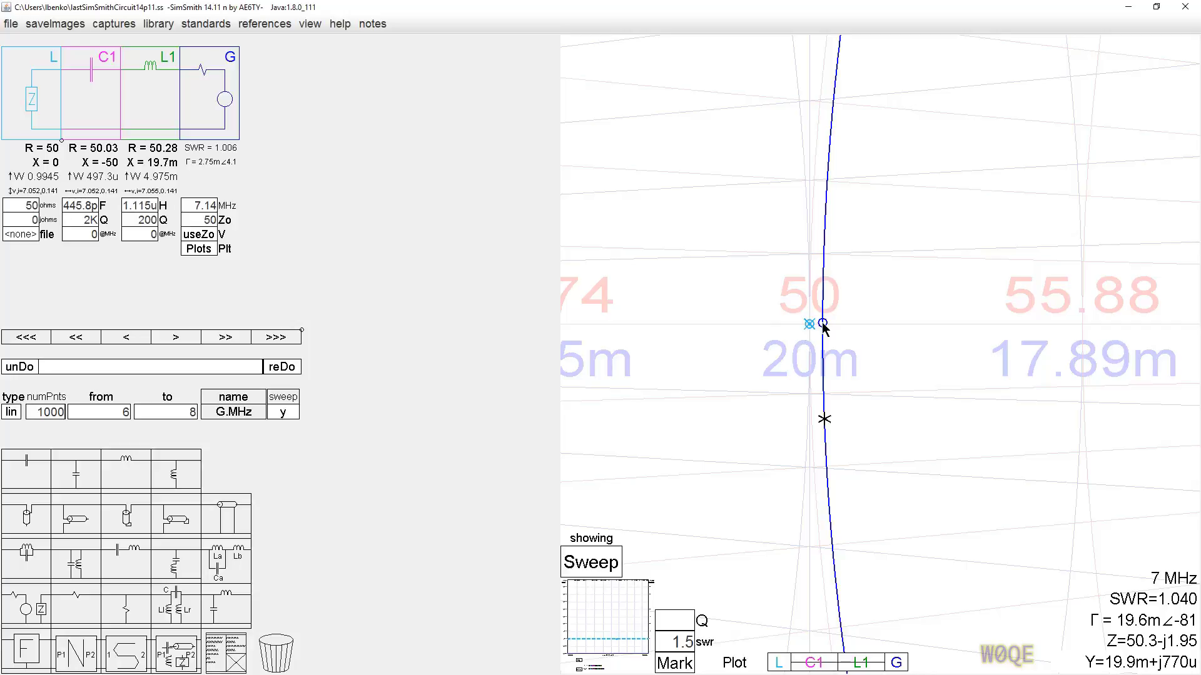
click(823, 322)
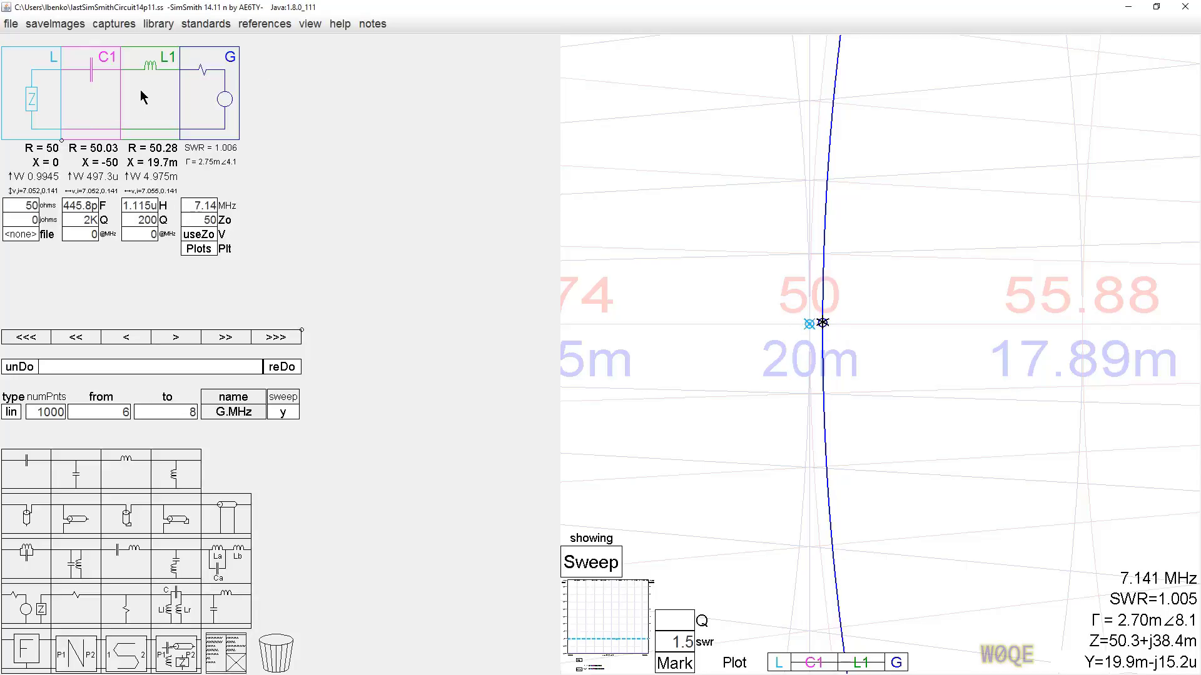
mouse_move(82, 222)
mouse_move(143, 219)
text(0)
key(Return)
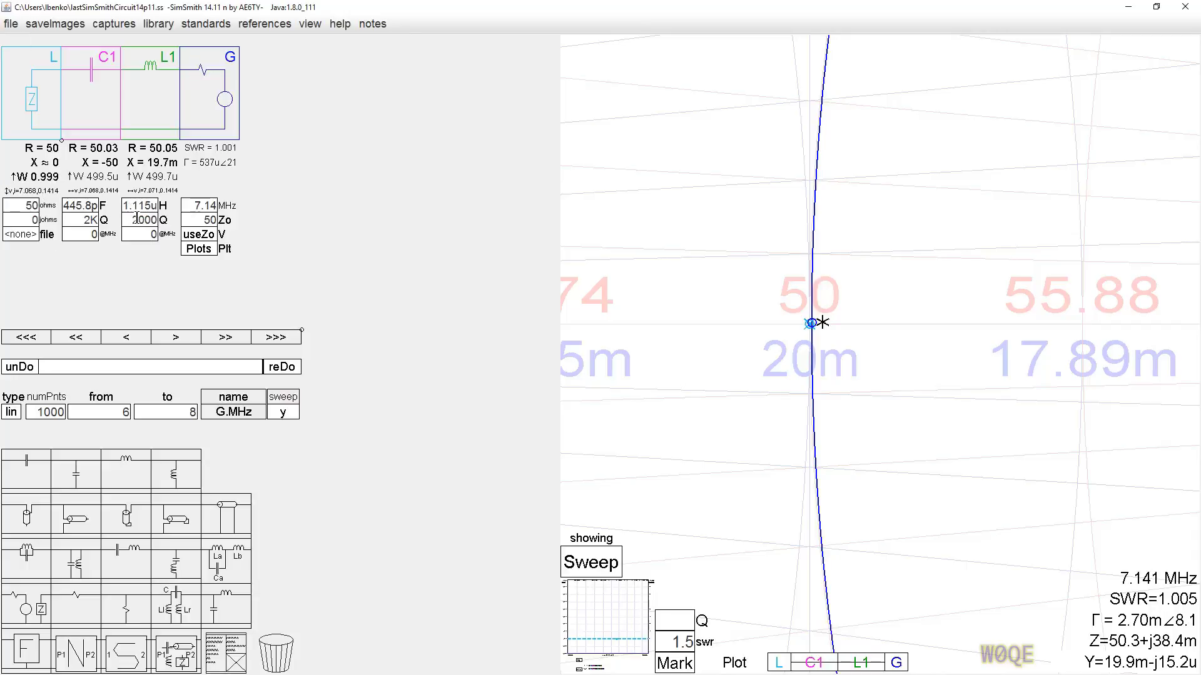
click(137, 217)
key(BackSpace)
key(Return)
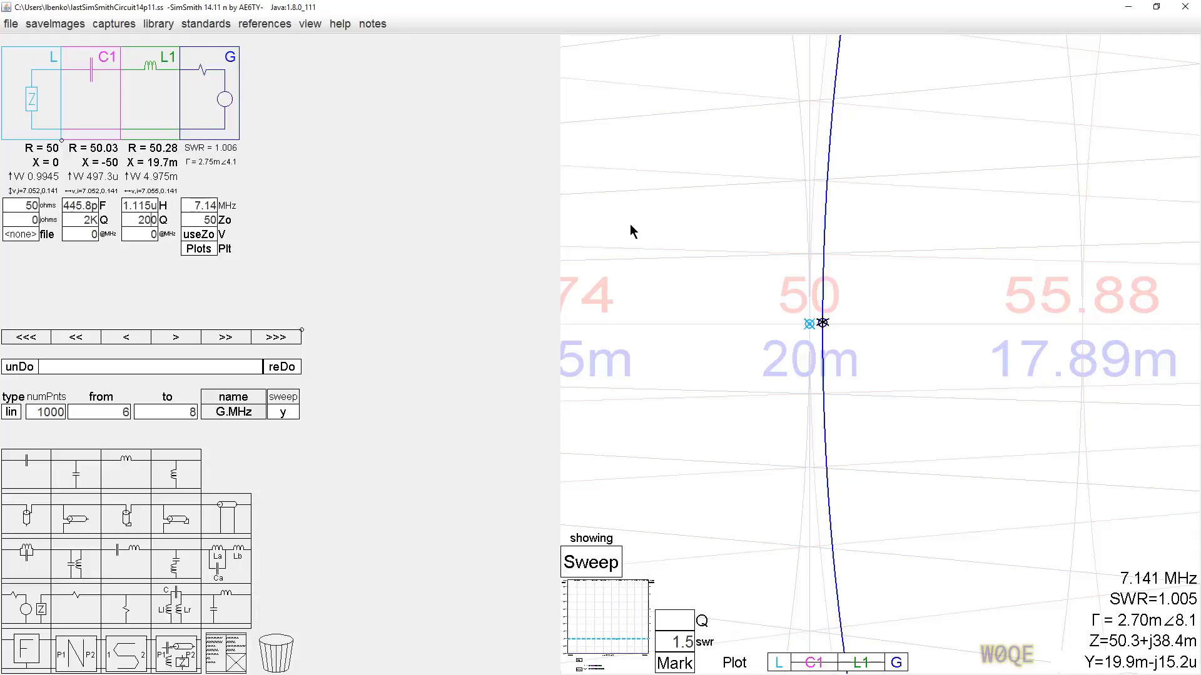
scroll(691, 245, down, 6)
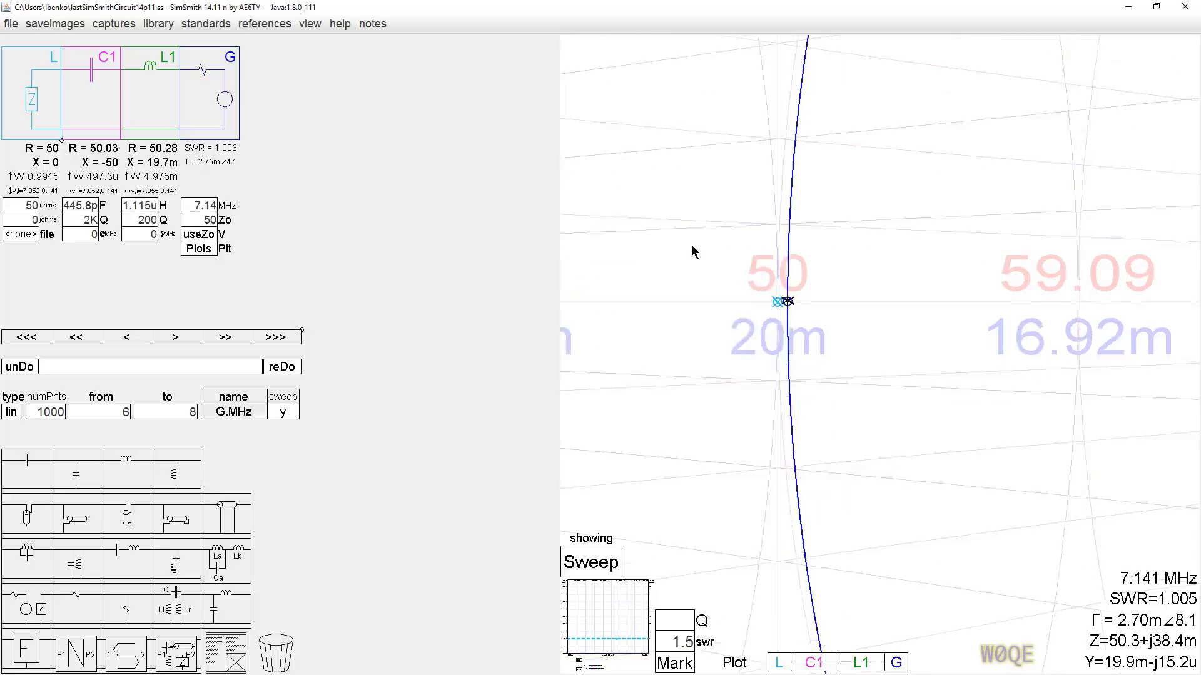
Recentre the chart and insert a 50-ohm series resistor R1 between the load and C1.
drag(738, 257, 892, 297)
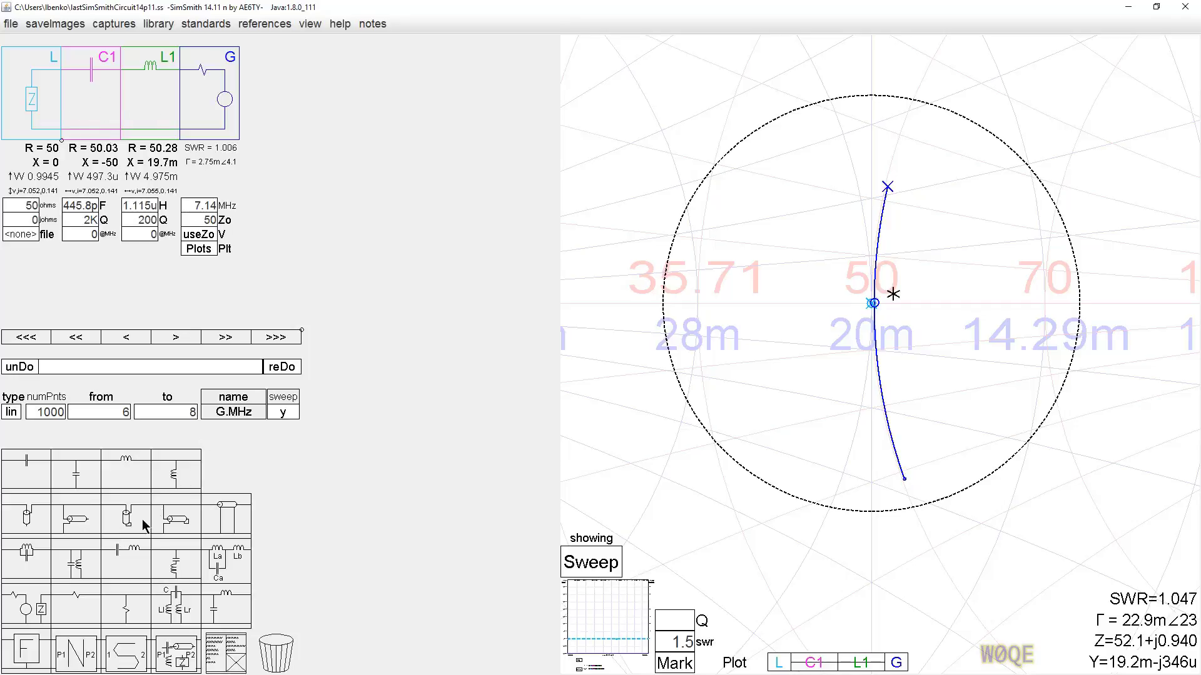
drag(88, 611, 107, 86)
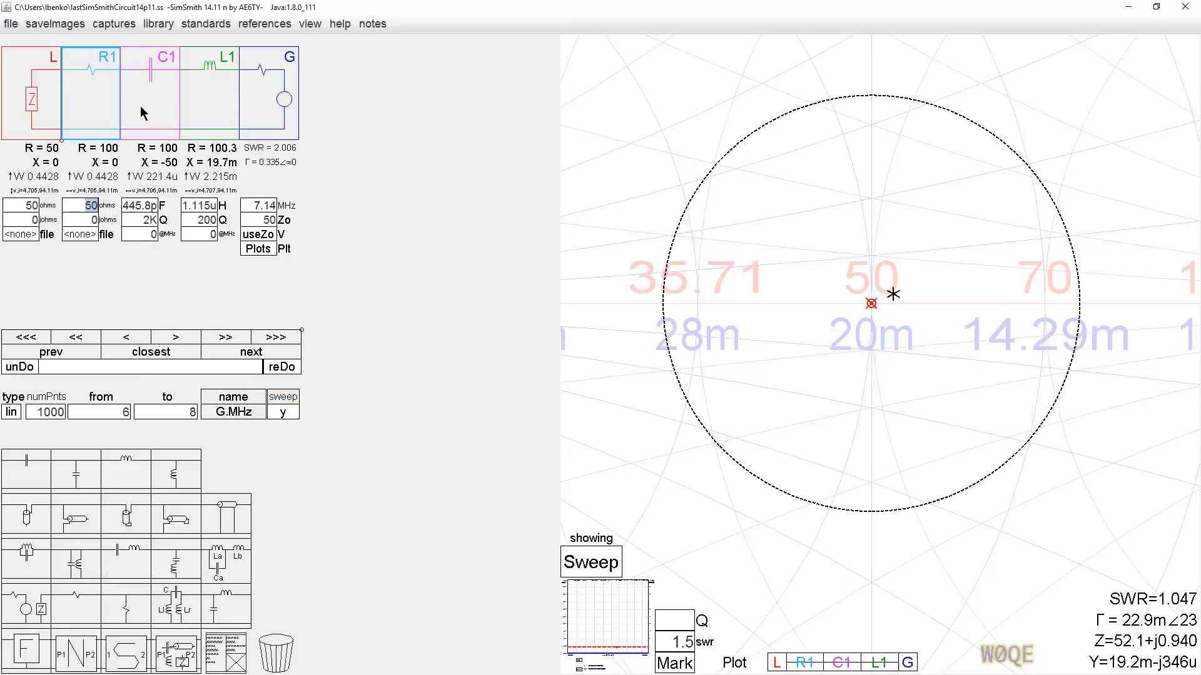
Delete C1 and L1 to leave the load and R1 at SWR 2, then remove R1 too.
key(Delete)
key(Delete)
scroll(789, 390, down, 2)
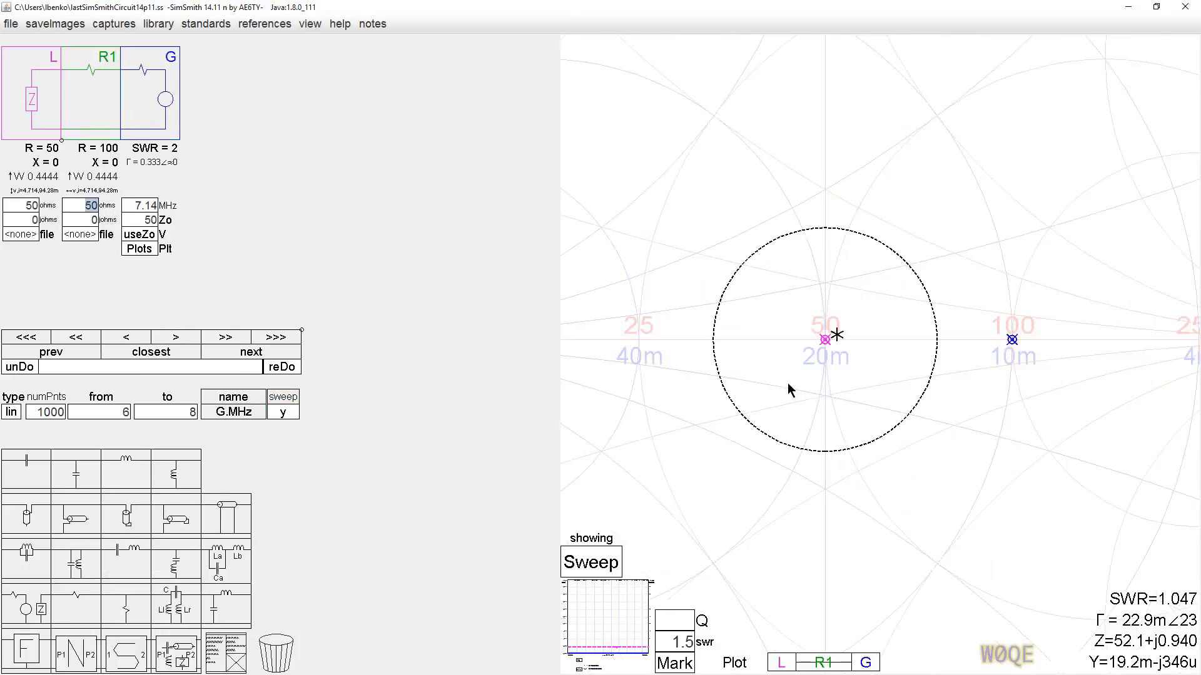
scroll(790, 391, down, 1)
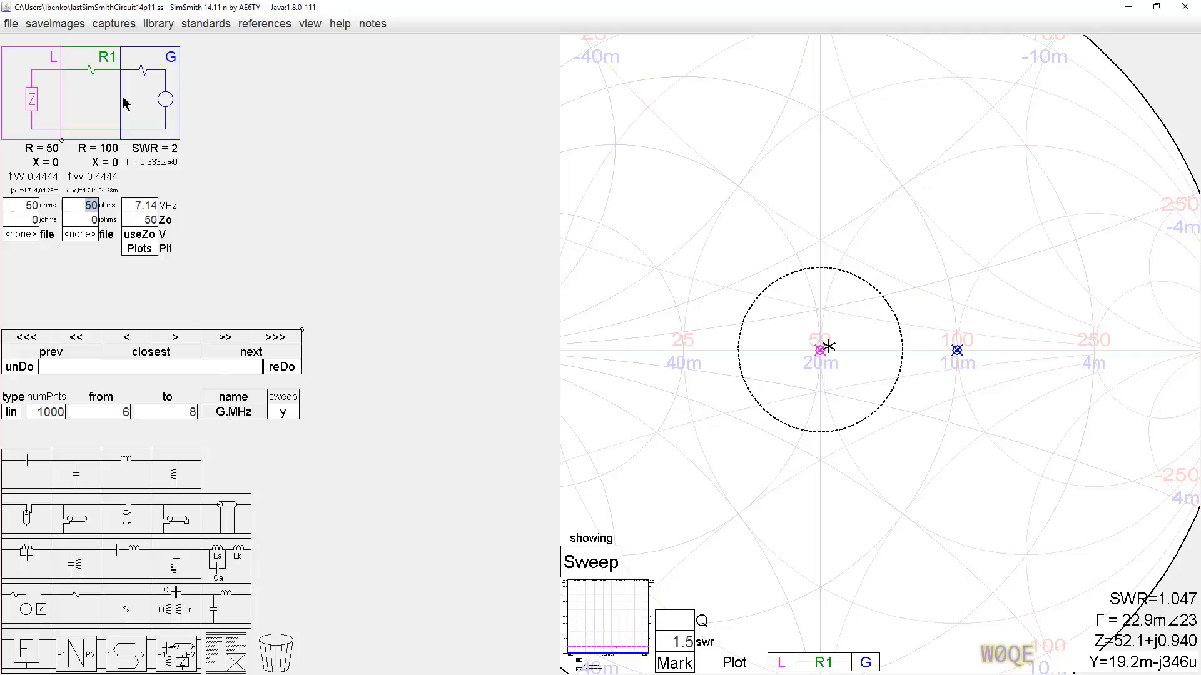
key(Delete)
Add series capacitors C1 and C2, then make C2 -445.8 pF so it cancels C1 for SWR 1.
mouse_move(66, 476)
mouse_down()
mouse_move(47, 441)
mouse_move(93, 100)
mouse_up()
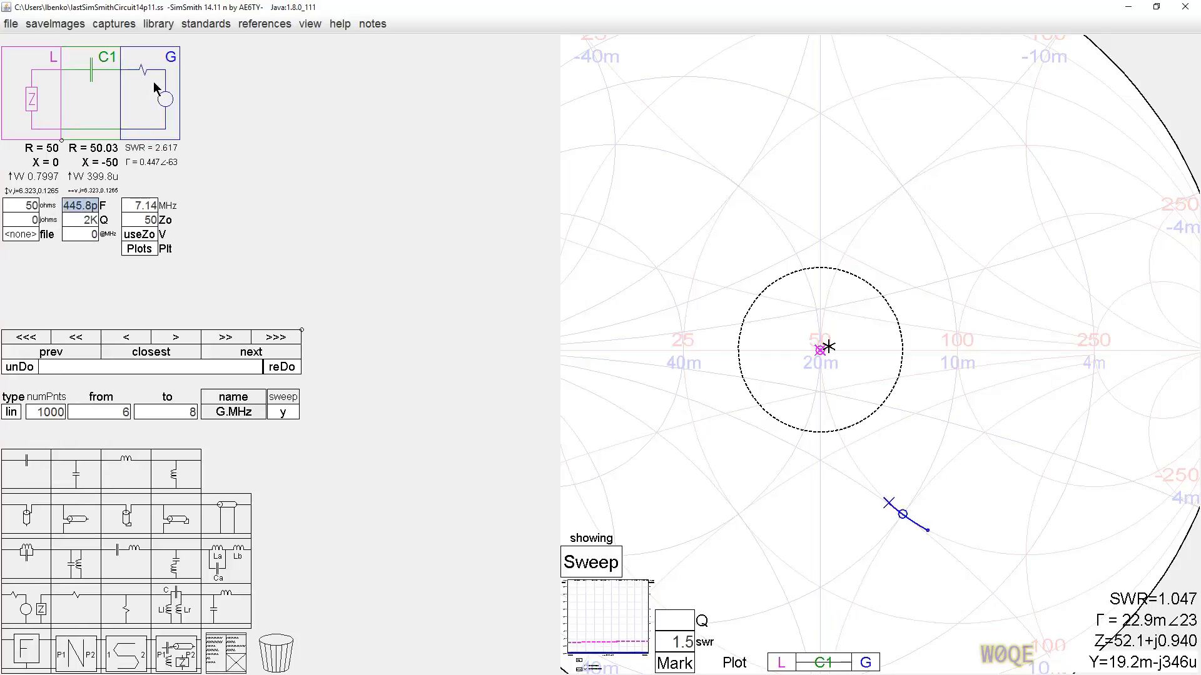
drag(44, 470, 168, 91)
click(125, 205)
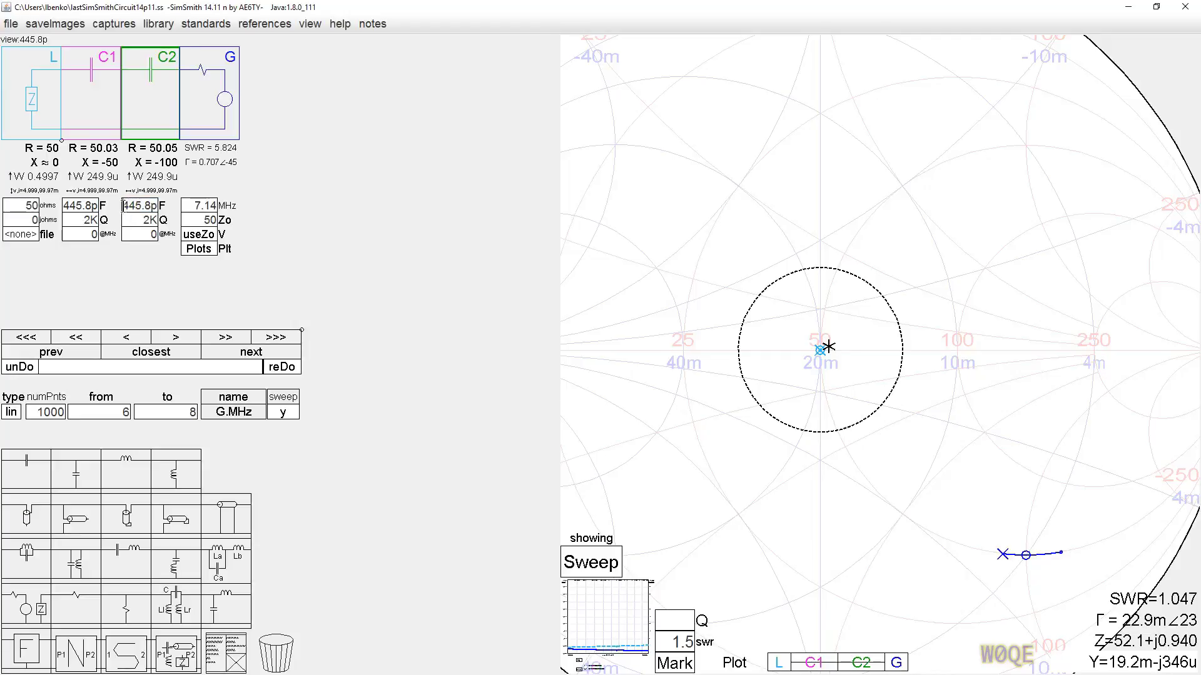
text(-)
key(Return)
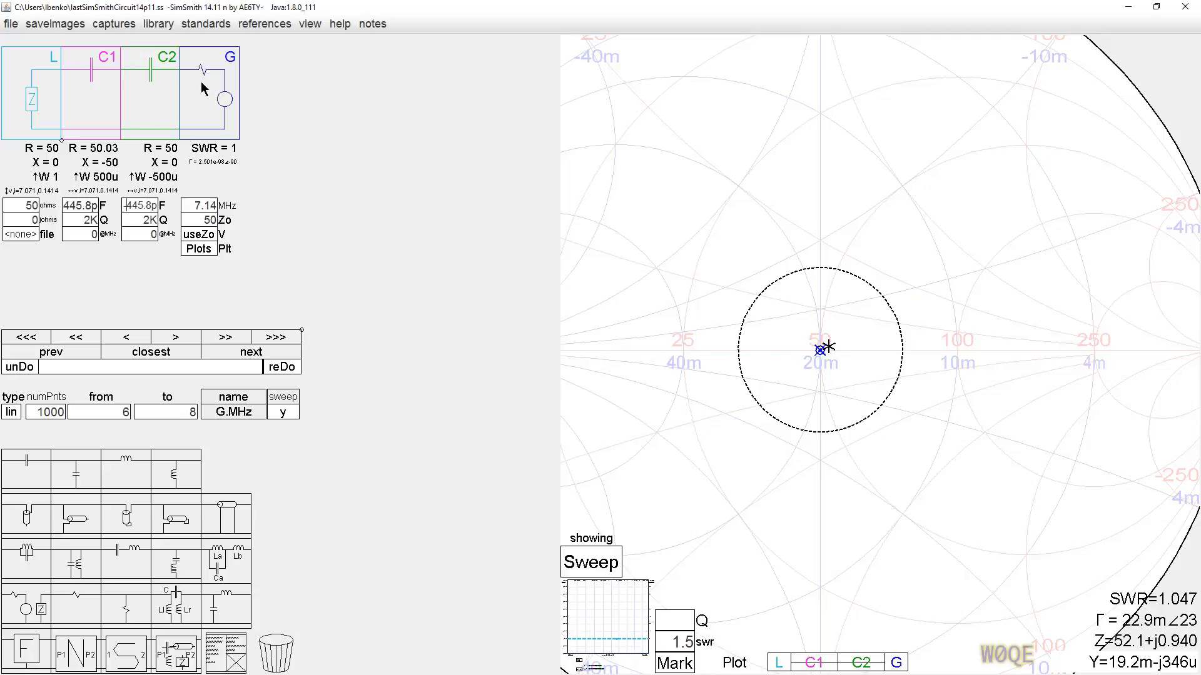
Cycle the chart display from Sweep through Both to Path and zoom out to the full chart.
scroll(768, 347, up, 5)
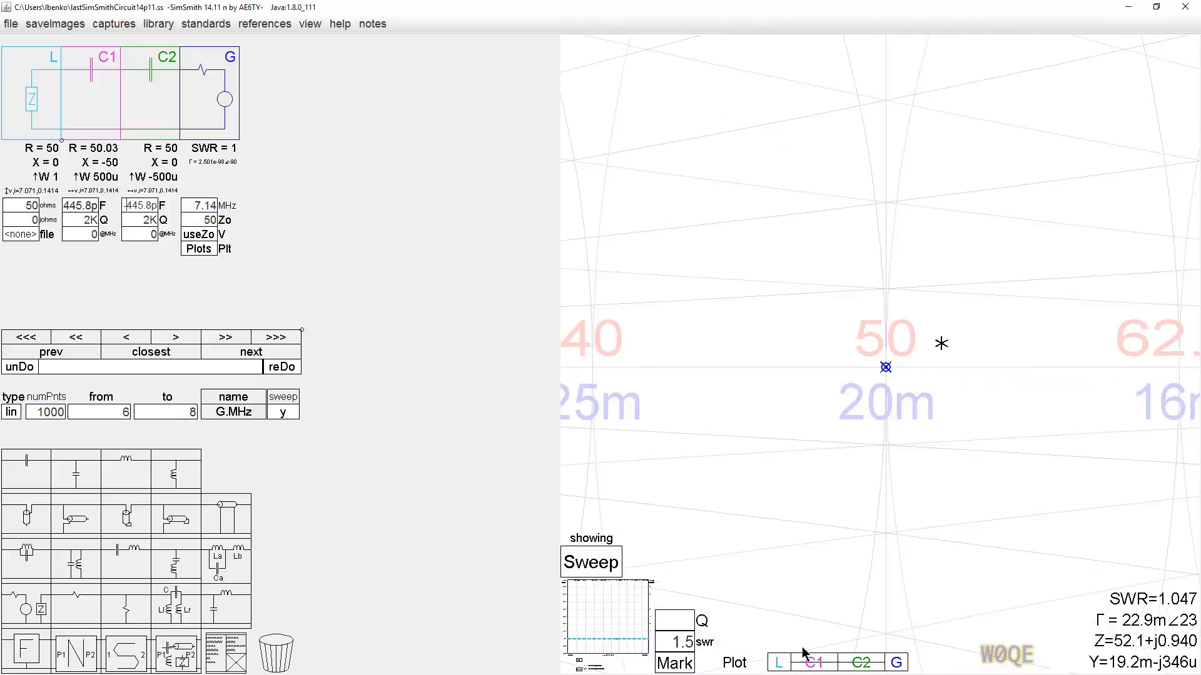
click(615, 572)
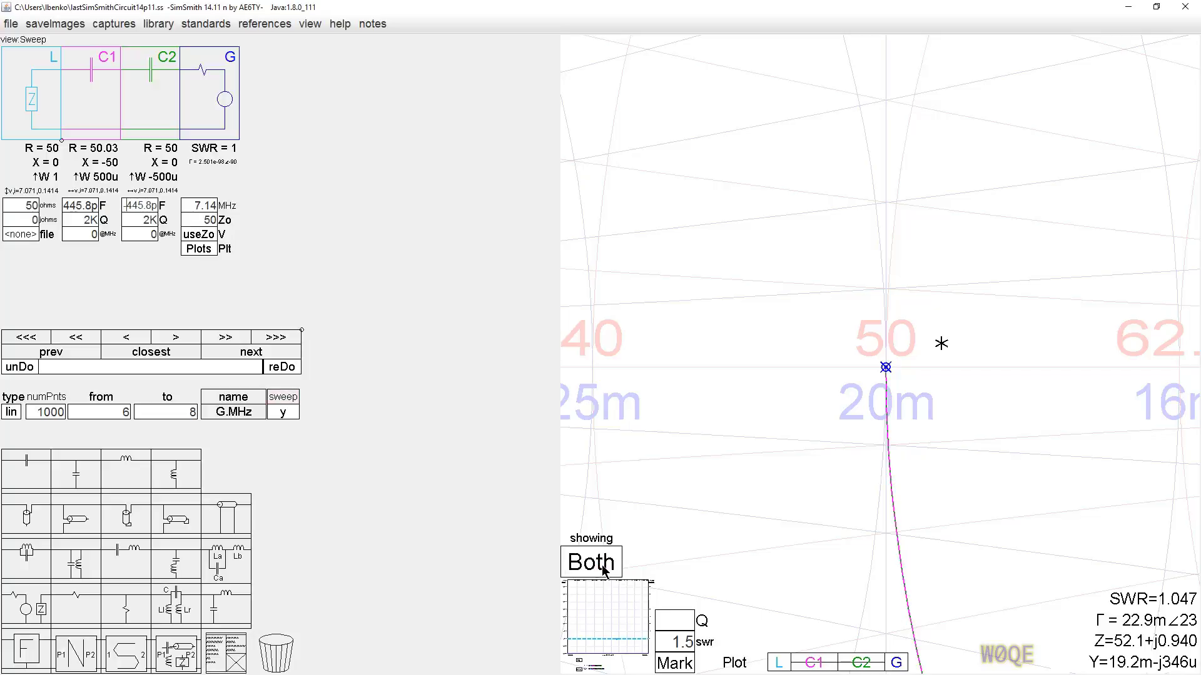
click(615, 572)
scroll(978, 432, down, 2)
scroll(978, 431, down, 5)
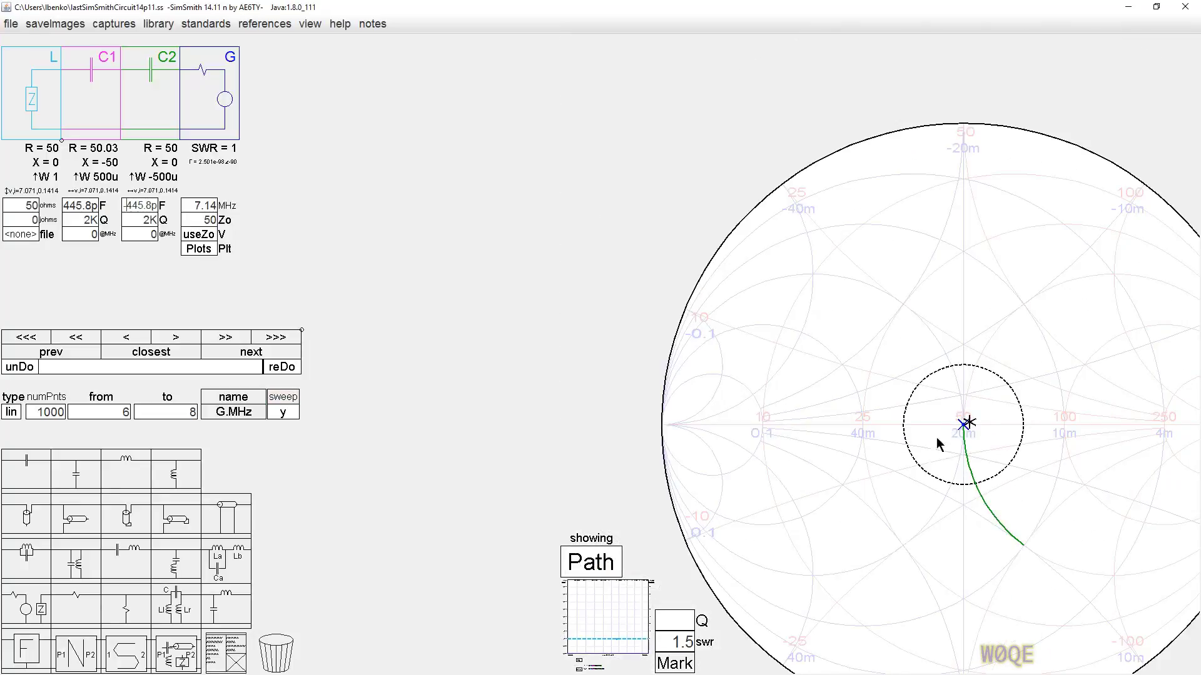
Recentre the chart, delete C2, and add a 1.115 µH shunt inductor L1 after C1.
drag(1071, 476, 962, 374)
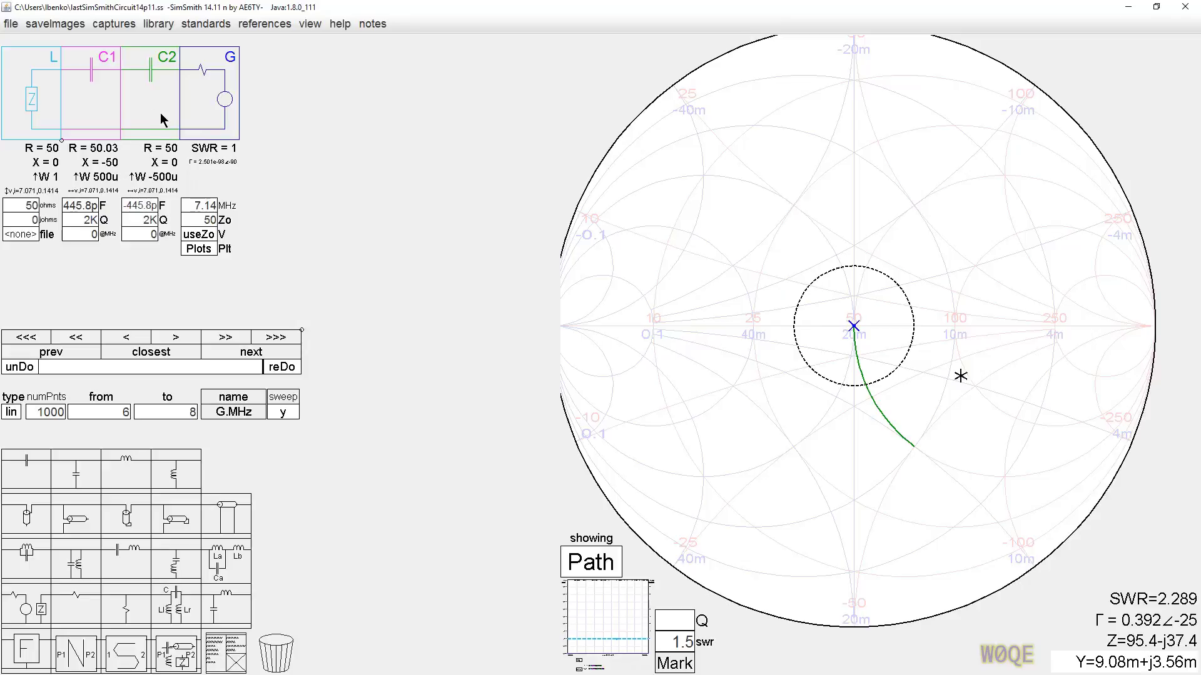
key(Delete)
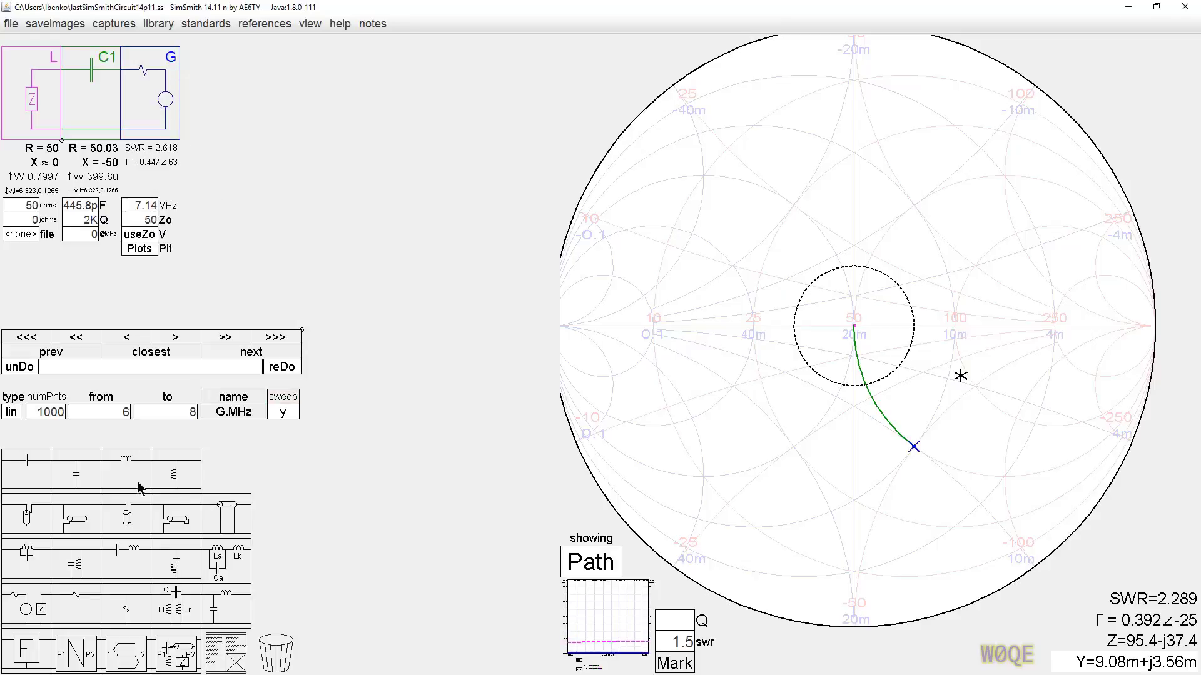
drag(189, 477, 150, 94)
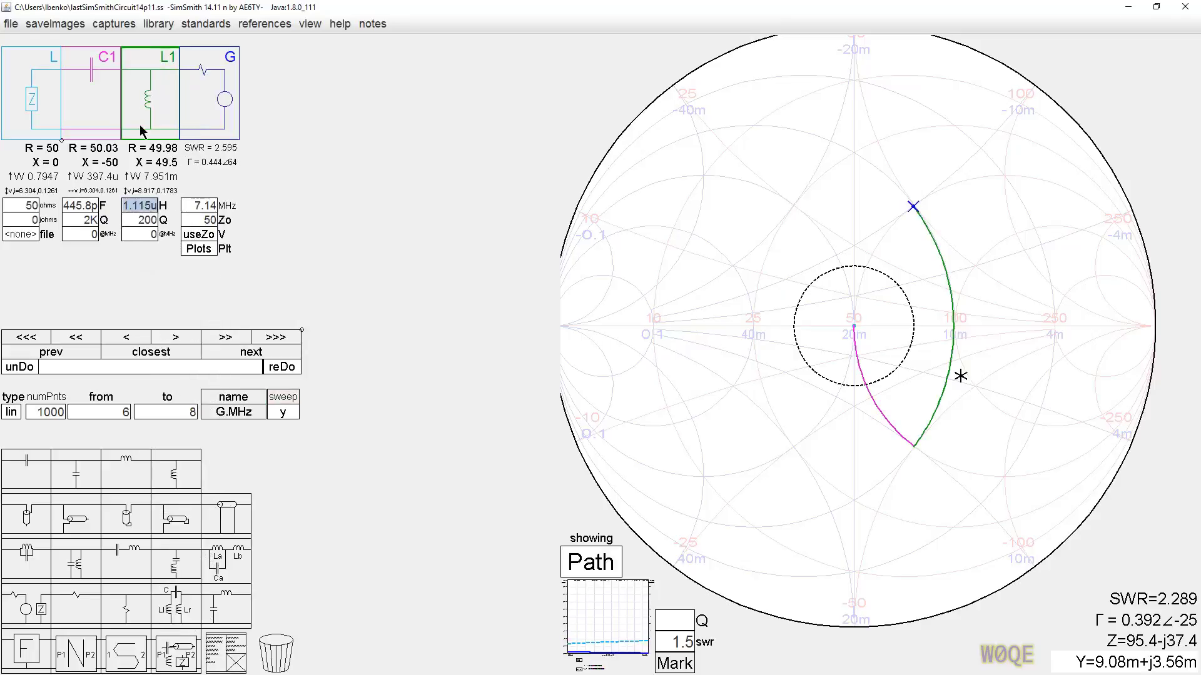